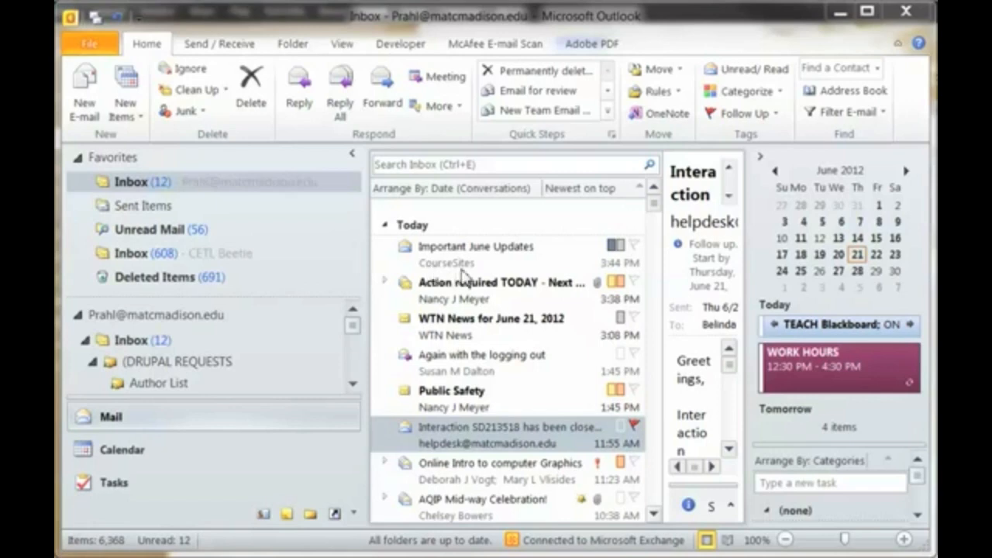
Step: Start a new rule from the "Important June Updates" message and open its advanced options in the Rules Wizard
{"action": "right_click", "coordinate": [467, 263]}
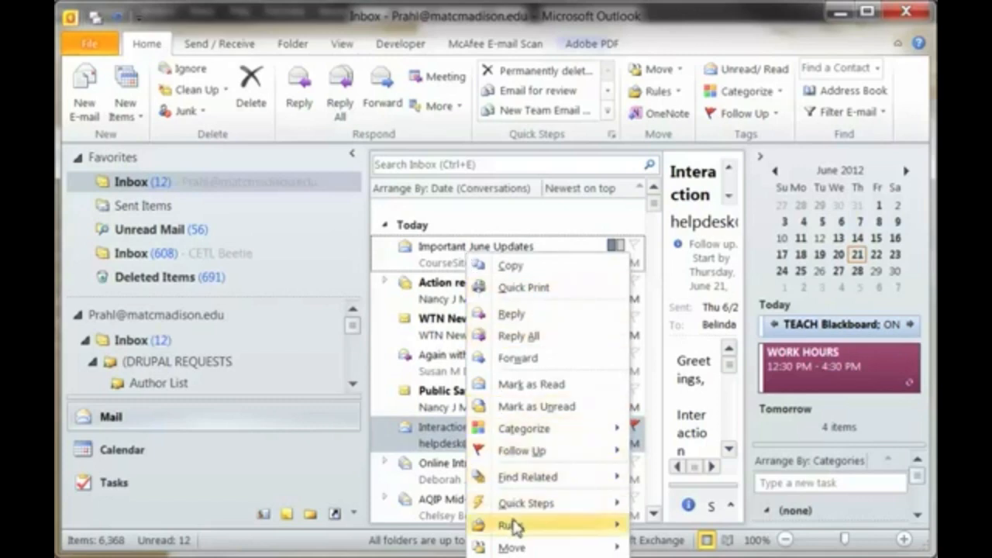
{"action": "mouse_move", "coordinate": [515, 527]}
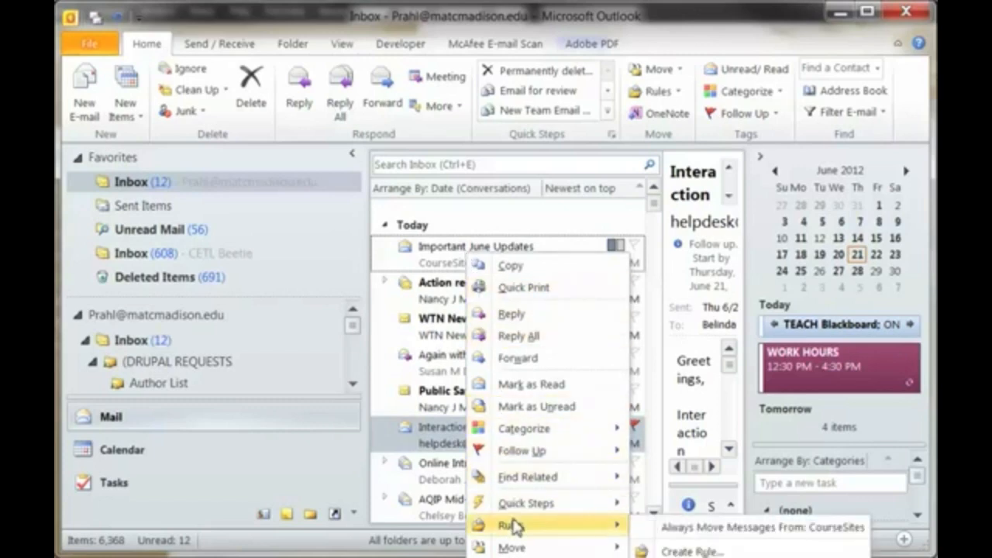
{"action": "left_click", "coordinate": [674, 551]}
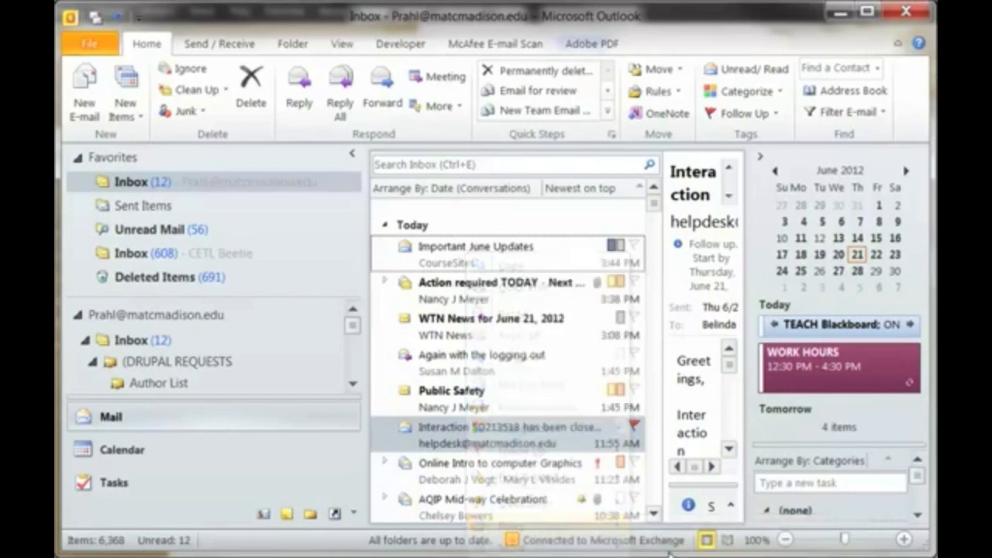
{"action": "left_click_drag", "start_coordinate": [484, 168], "coordinate": [422, 61]}
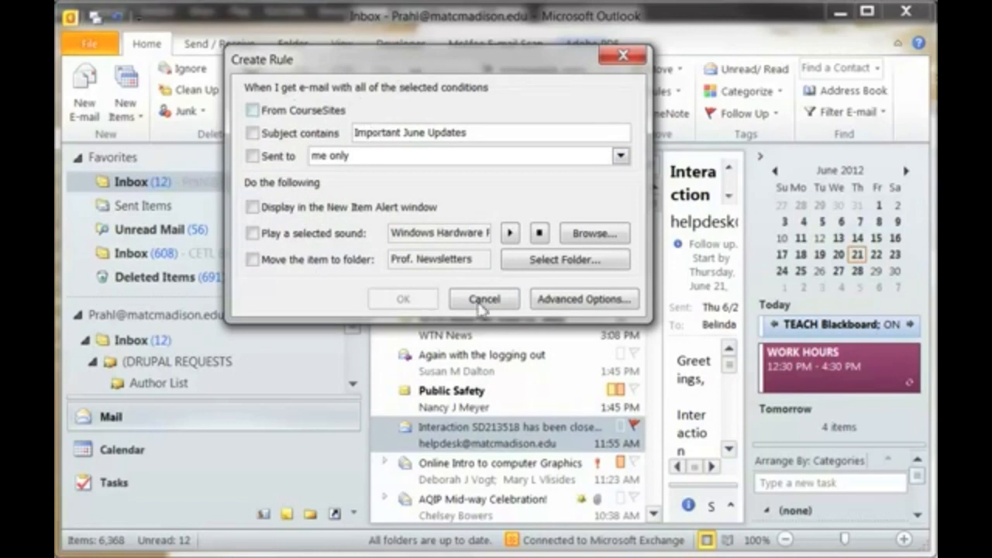
{"action": "left_click", "coordinate": [562, 304]}
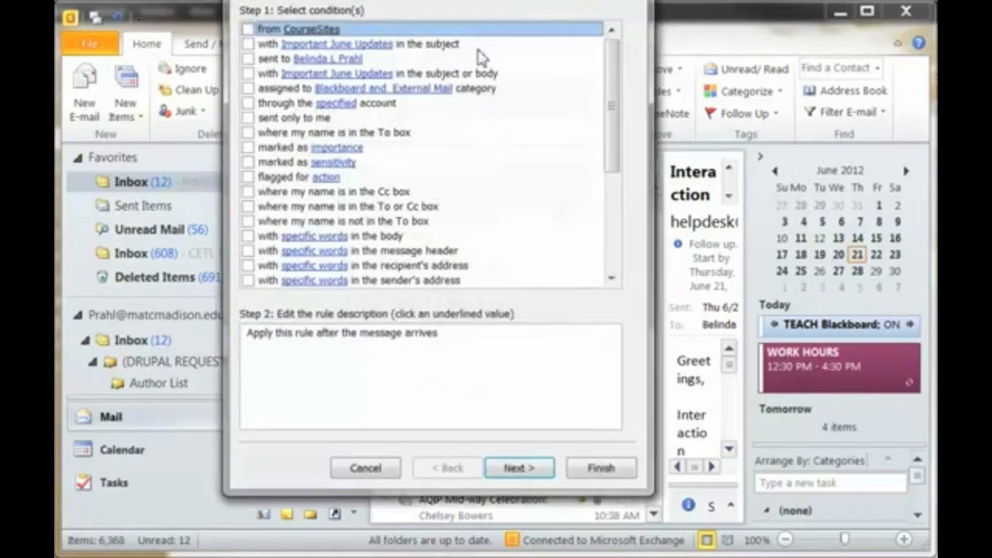
{"action": "left_click_drag", "start_coordinate": [466, 6], "coordinate": [470, 23]}
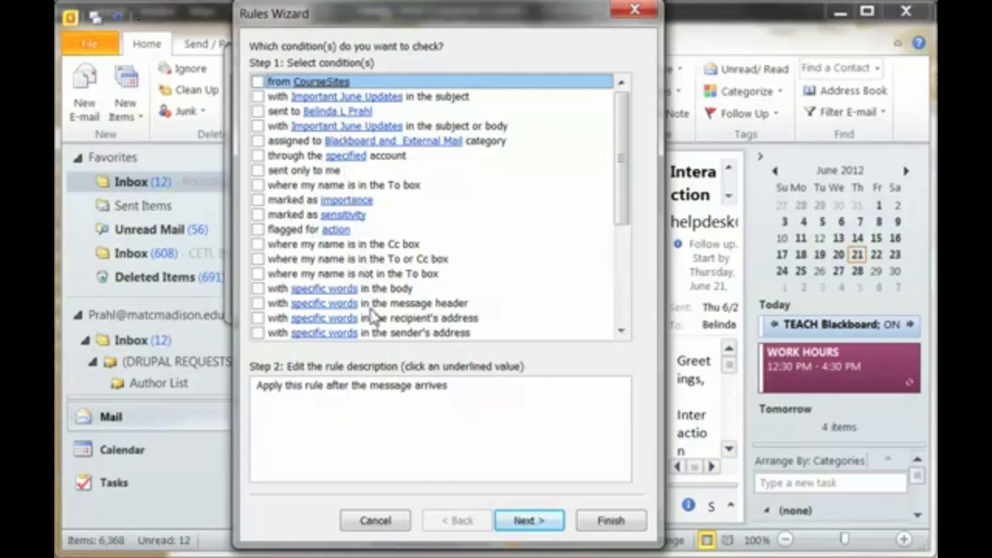
Step: Add a condition that the rule applies to messages with "@" in the recipient's address
{"action": "left_click", "coordinate": [258, 319]}
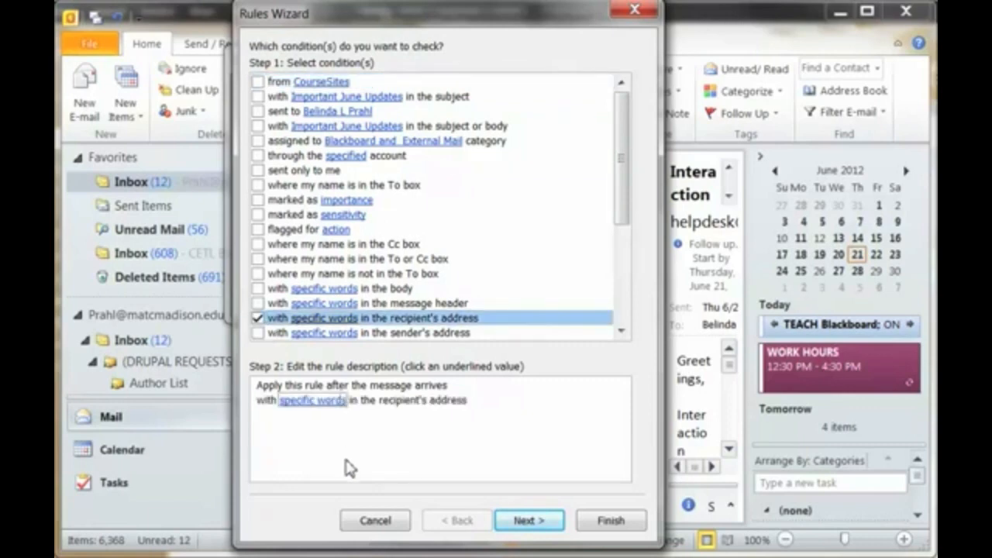
{"action": "left_click", "coordinate": [325, 402]}
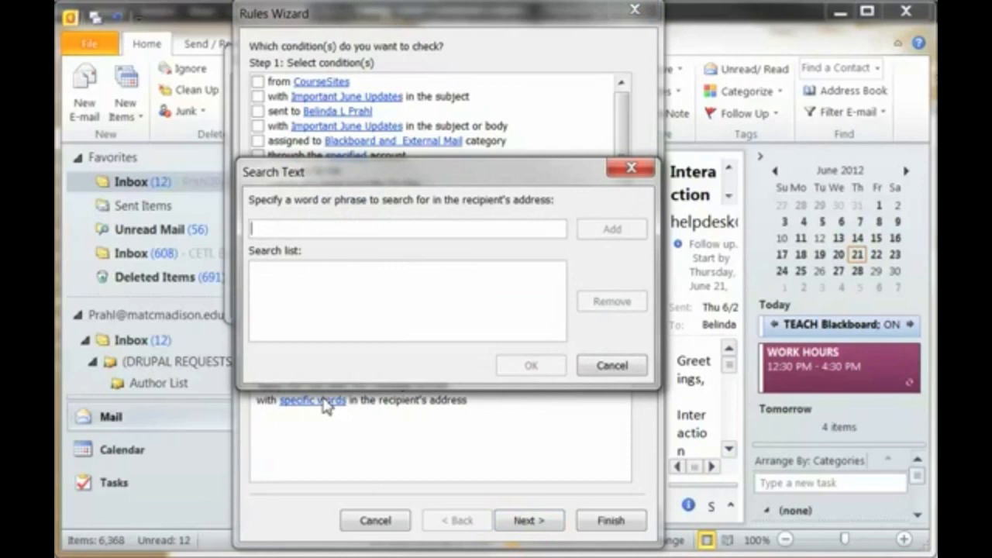
{"action": "type", "text": "@"}
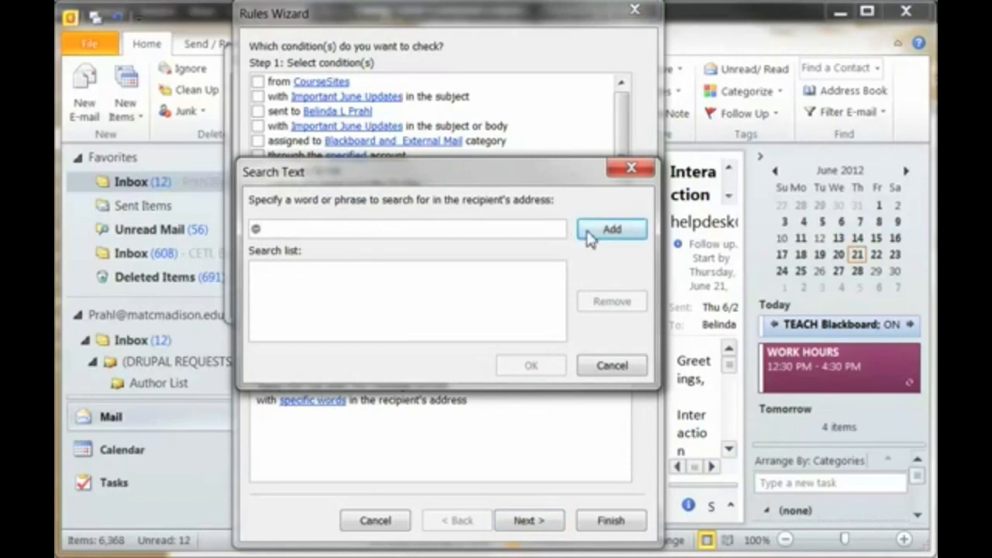
{"action": "left_click", "coordinate": [612, 232]}
{"action": "left_click", "coordinate": [529, 369]}
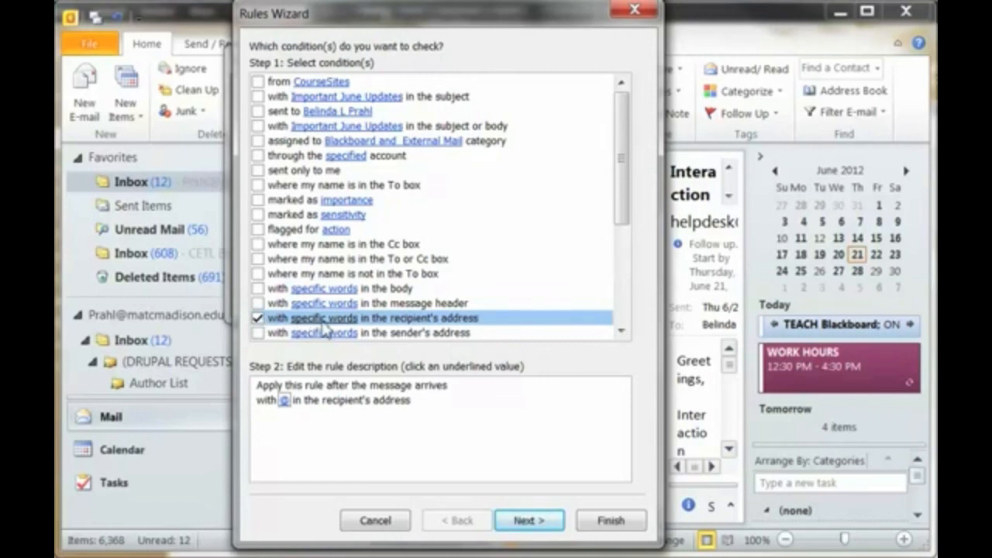
{"action": "left_click", "coordinate": [284, 401]}
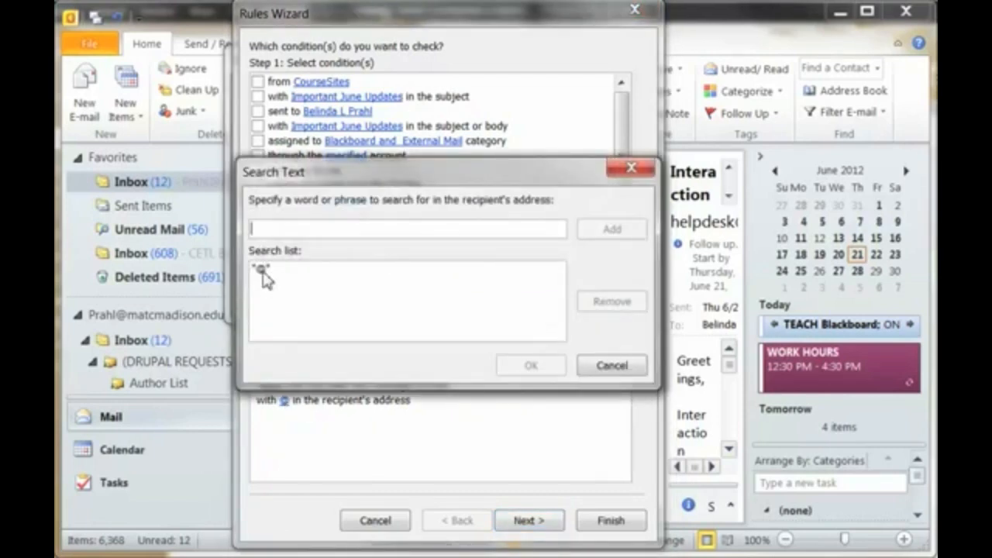
{"action": "left_click", "coordinate": [589, 367]}
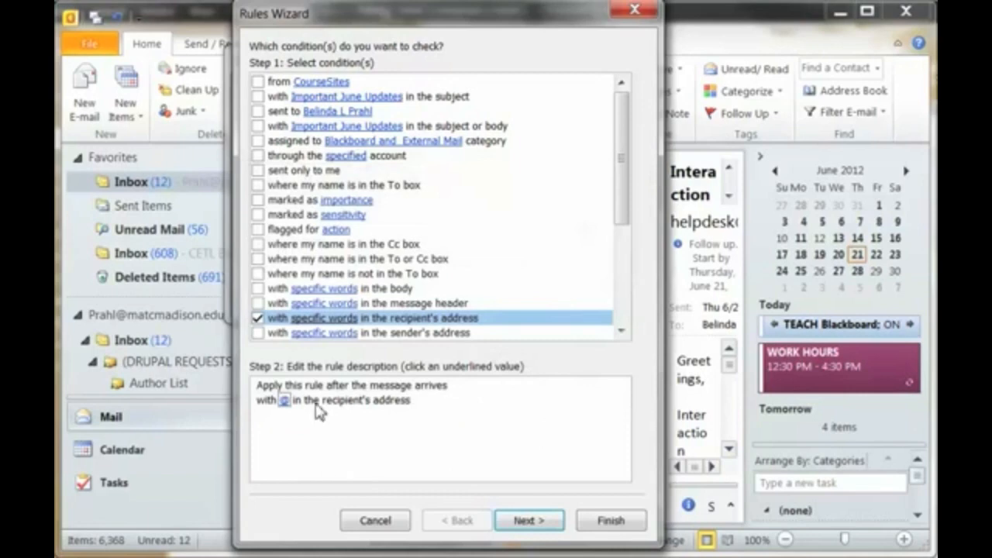
Step: Make the rule assign matching messages to a newly created color category named External
{"action": "left_click", "coordinate": [518, 520]}
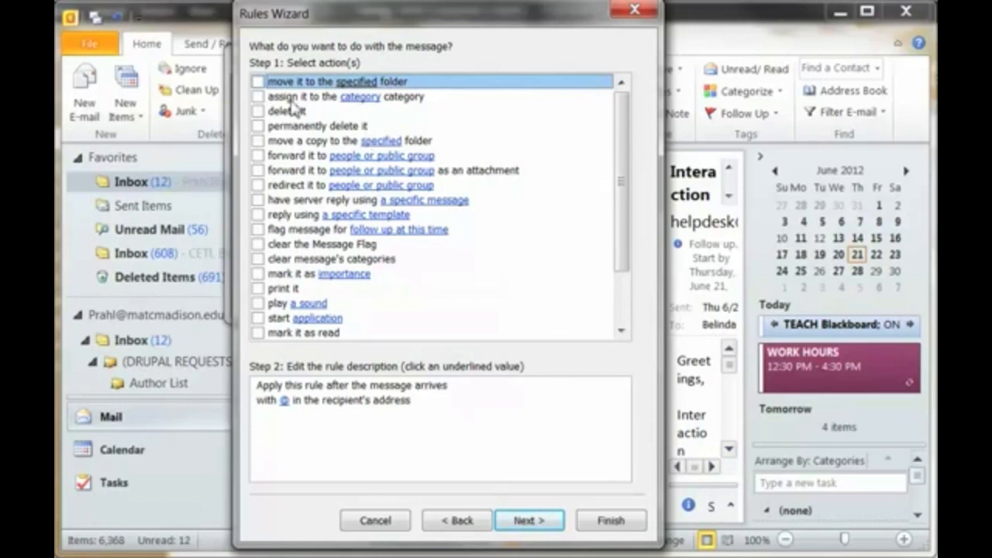
{"action": "left_click", "coordinate": [258, 97]}
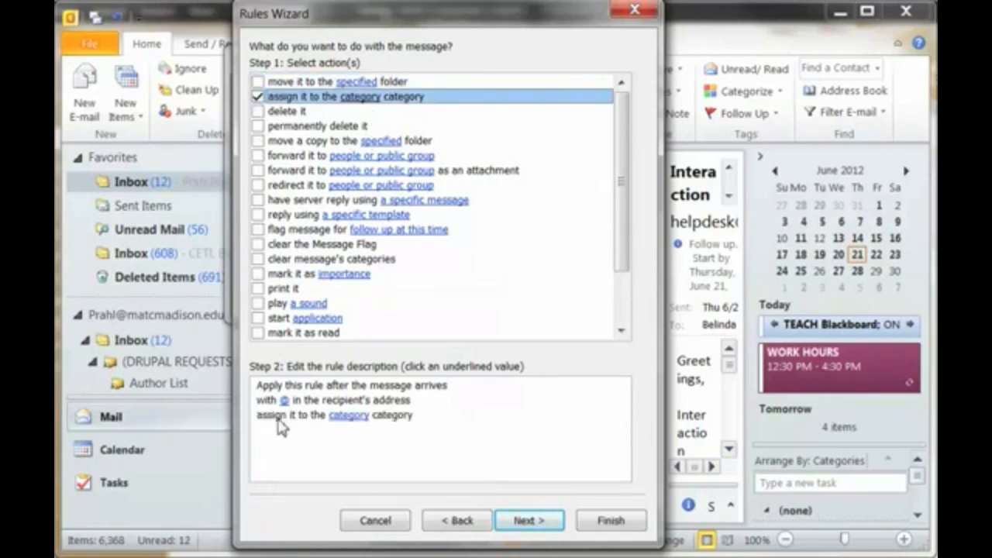
{"action": "left_click", "coordinate": [334, 421]}
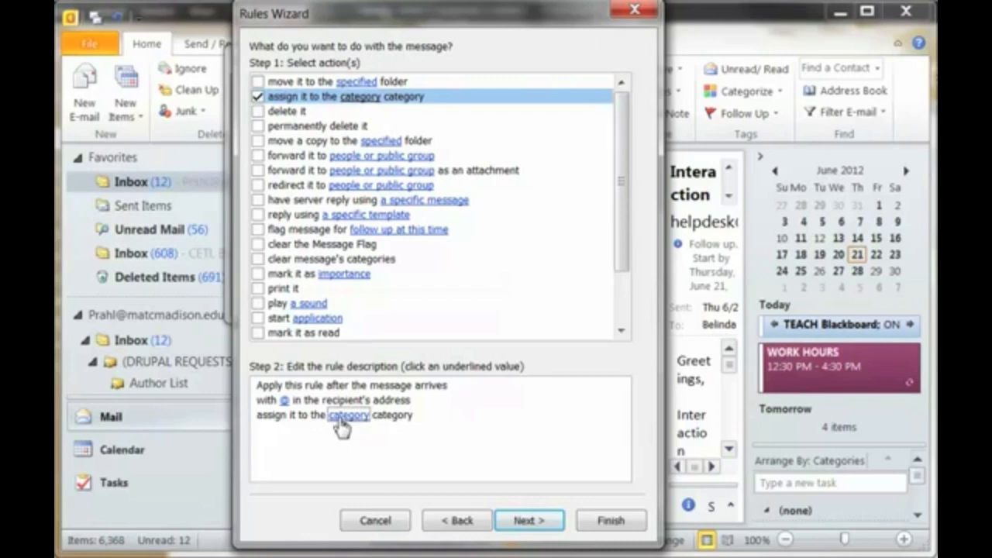
{"action": "left_click", "coordinate": [338, 419]}
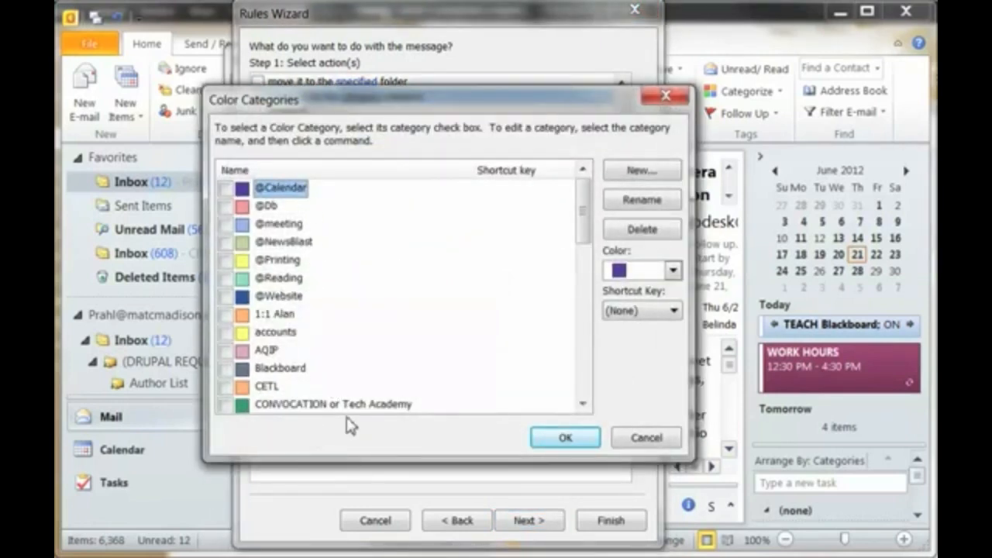
{"action": "left_click", "coordinate": [633, 174]}
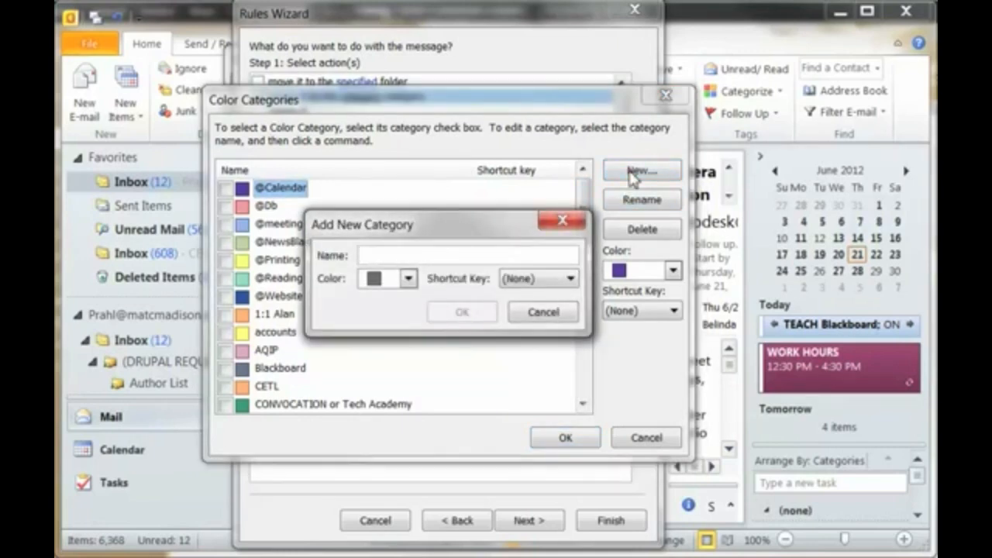
{"action": "type", "text": "External"}
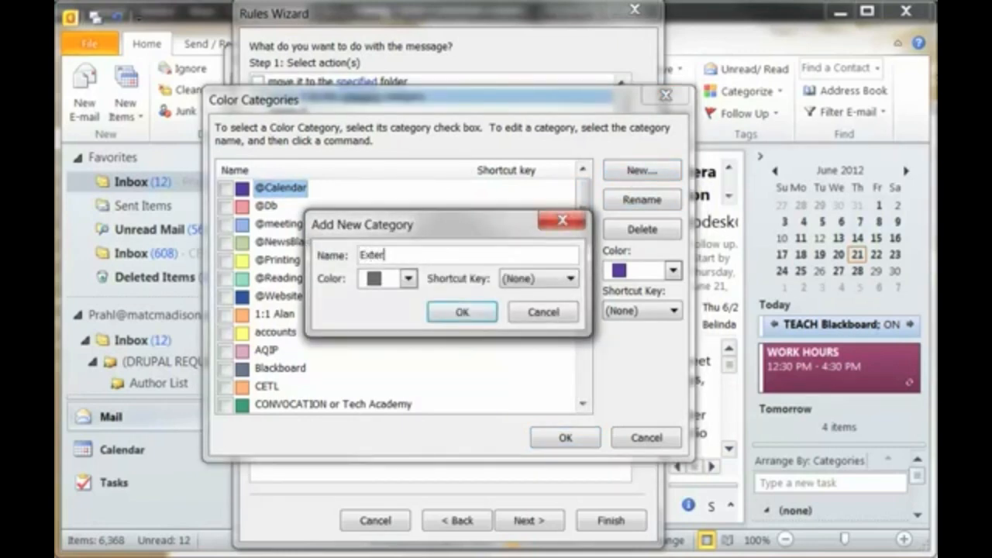
{"action": "left_click", "coordinate": [475, 320]}
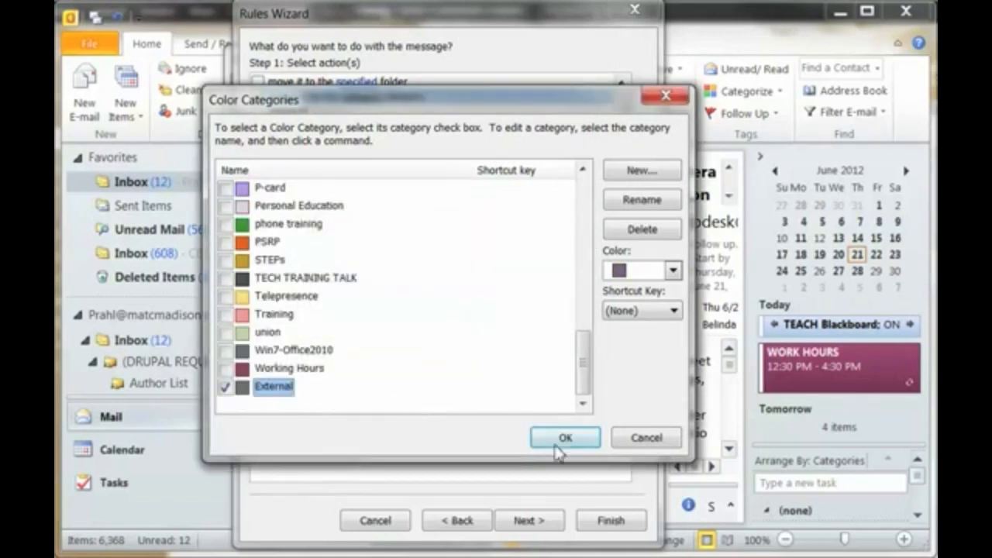
{"action": "left_click", "coordinate": [565, 437]}
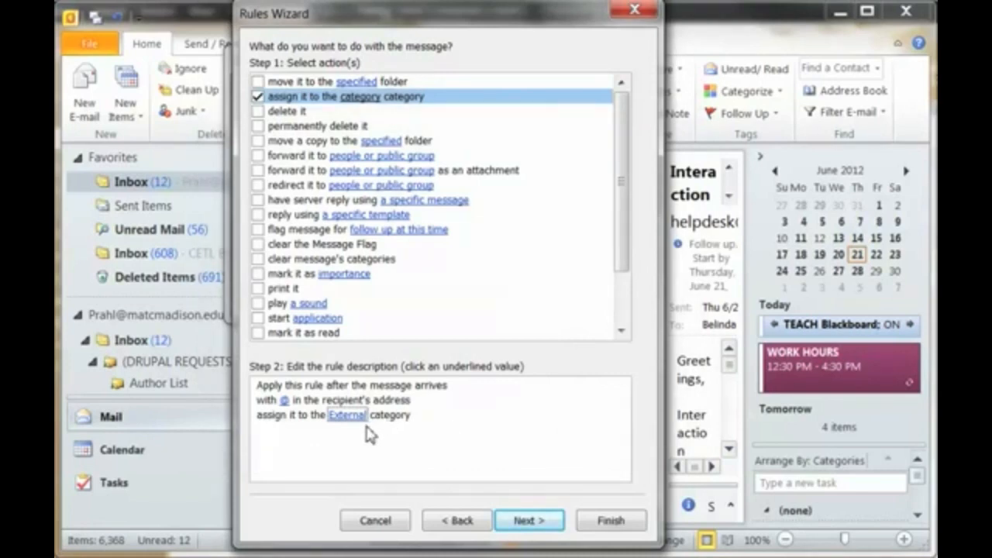
Step: Add a rule exception for messages with "matcmadison" or "madisoncollege" in the recipient's address
{"action": "left_click", "coordinate": [524, 524]}
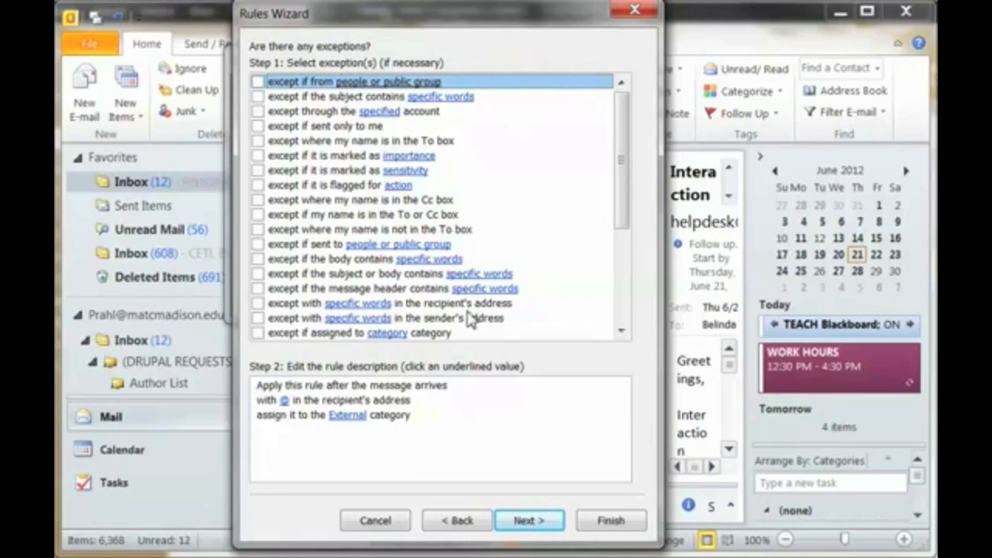
{"action": "left_click", "coordinate": [257, 303]}
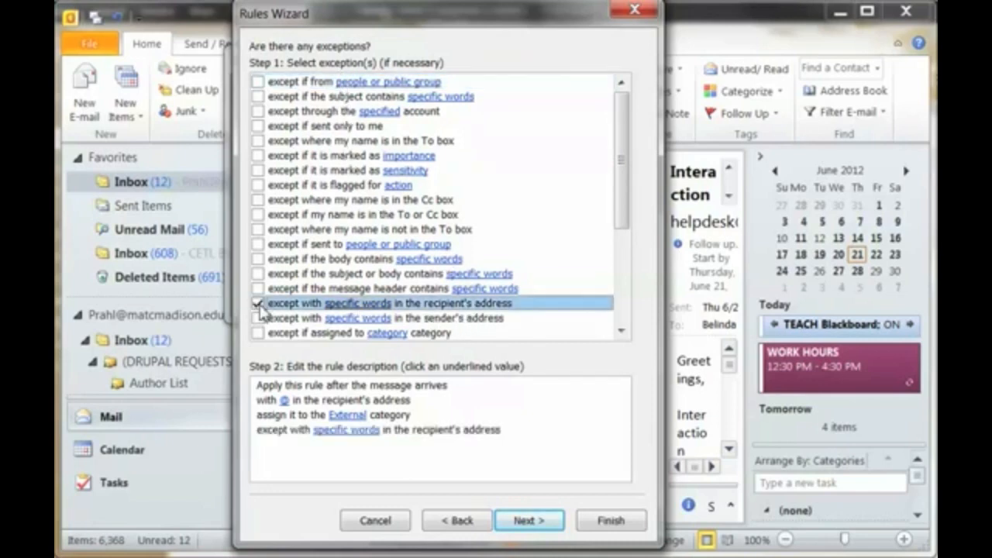
{"action": "left_click", "coordinate": [345, 433]}
{"action": "type", "text": "matcmadison."}
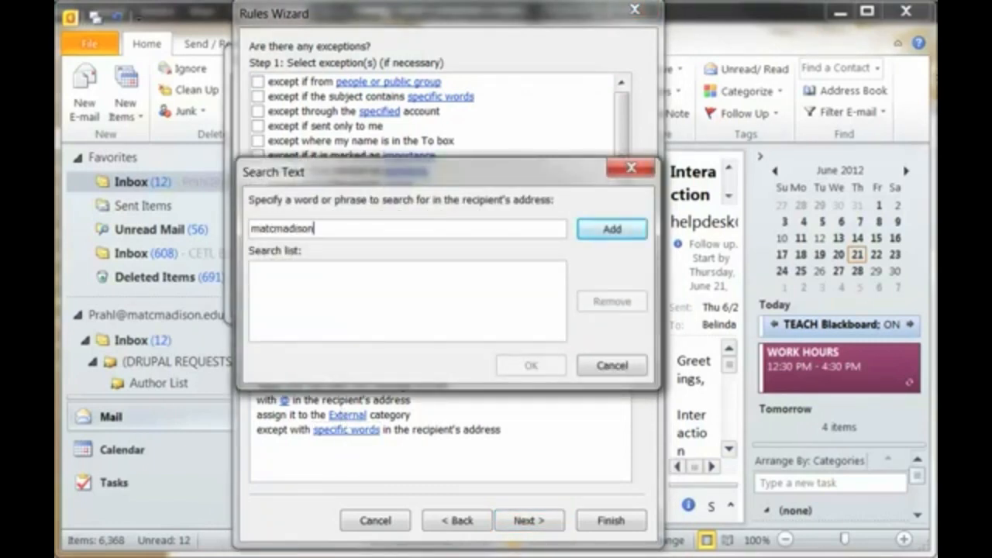
{"action": "left_click", "coordinate": [595, 231]}
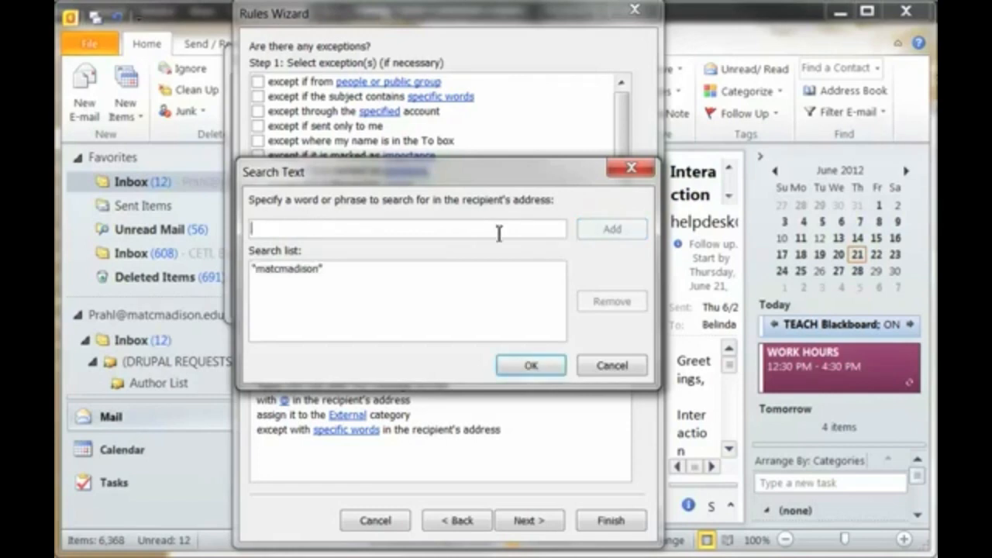
{"action": "type", "text": "madisoncollege"}
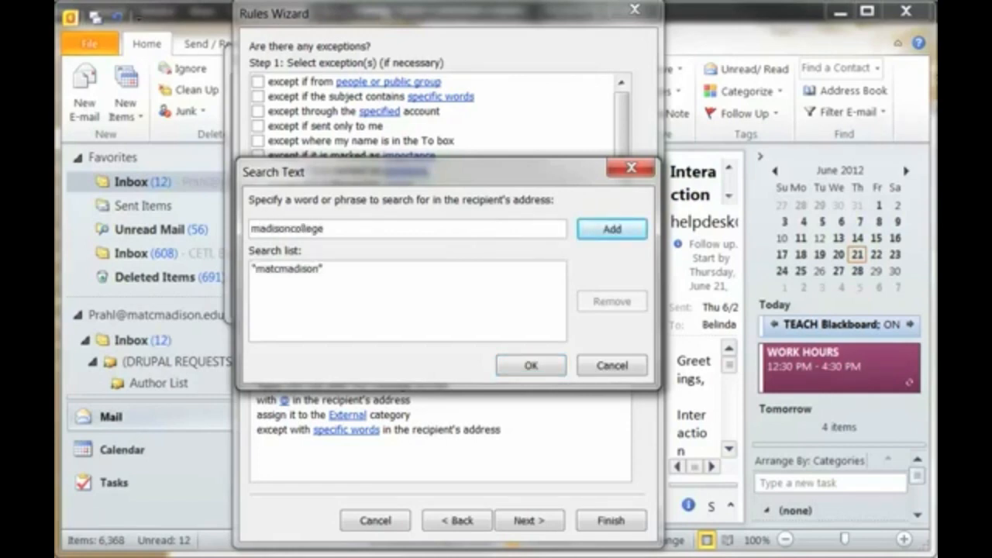
{"action": "left_click", "coordinate": [613, 229]}
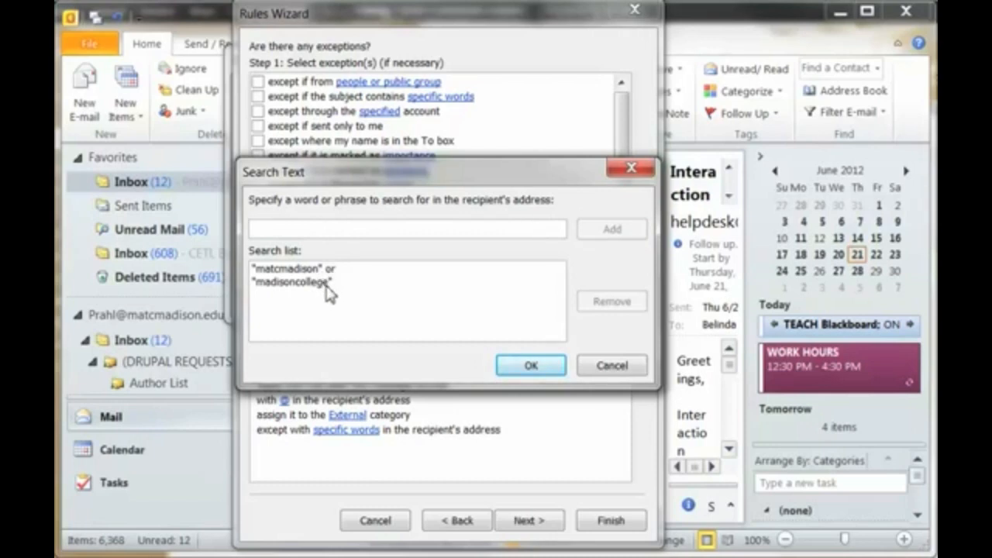
{"action": "left_click", "coordinate": [510, 369]}
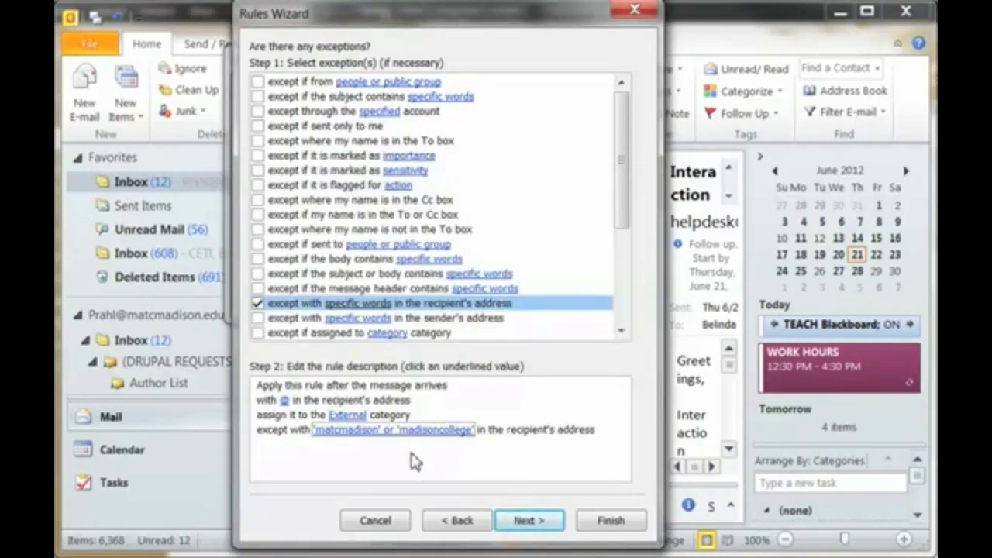
Step: Name the rule "External Vendors Categorize" and set it to run on messages already in the Inbox
{"action": "left_click", "coordinate": [528, 520]}
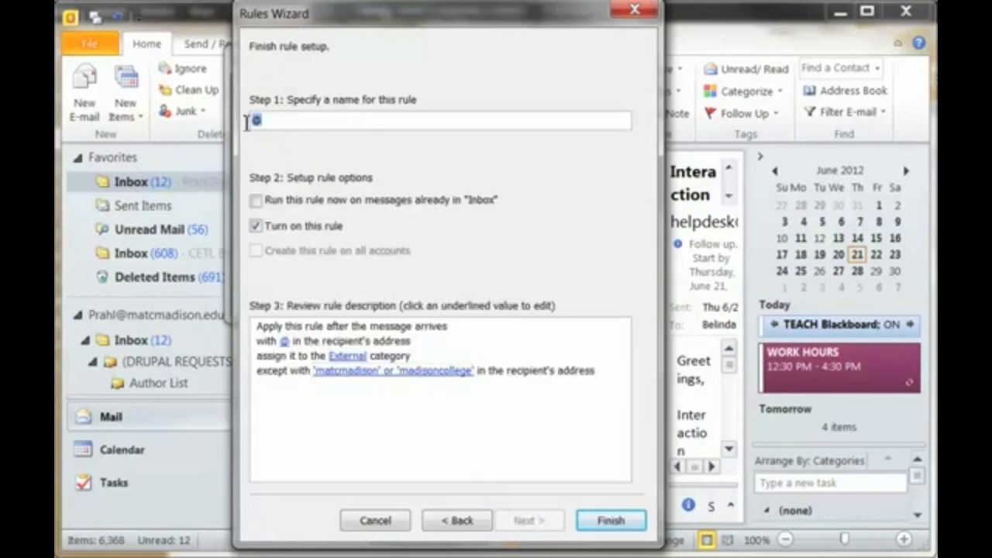
{"action": "type", "text": "External Vendor"}
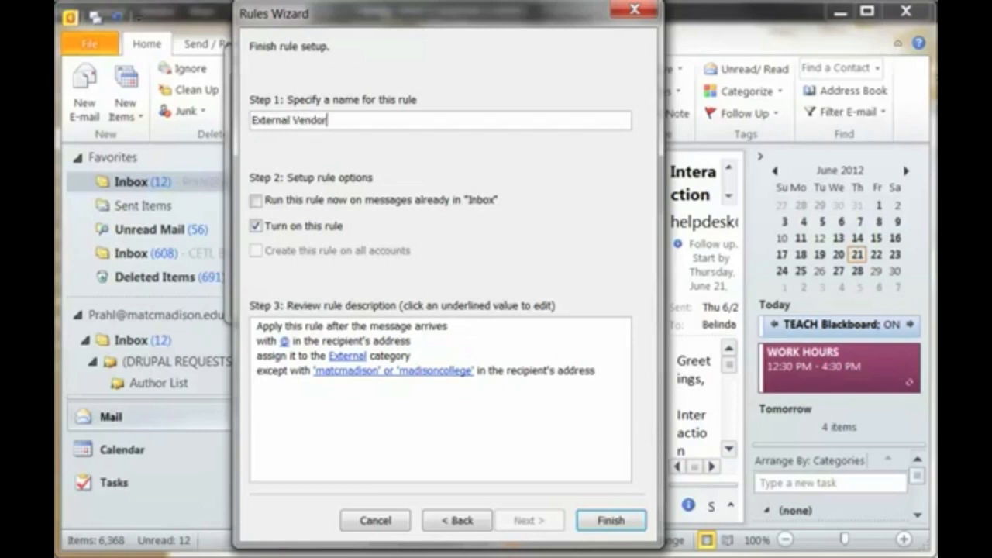
{"action": "type", "text": "s Categorize"}
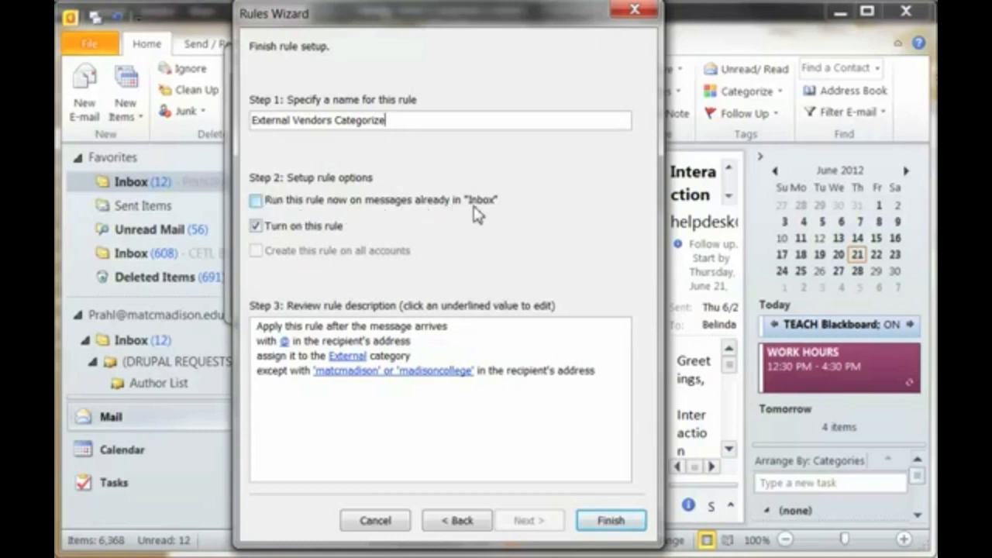
{"action": "left_click", "coordinate": [297, 203]}
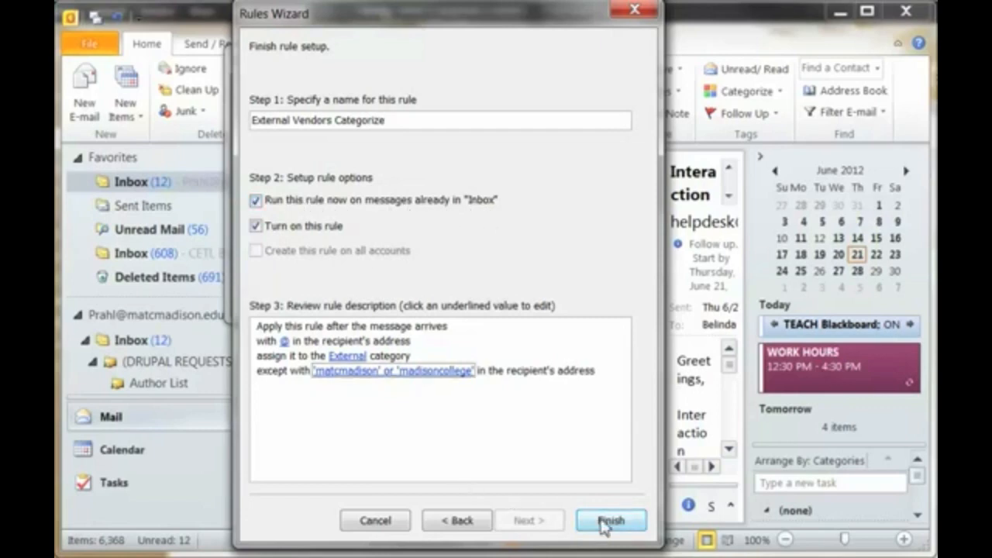
Step: Cancel the Rules Wizard and close the Create Rule dialog without saving the rule
{"action": "left_click", "coordinate": [376, 520]}
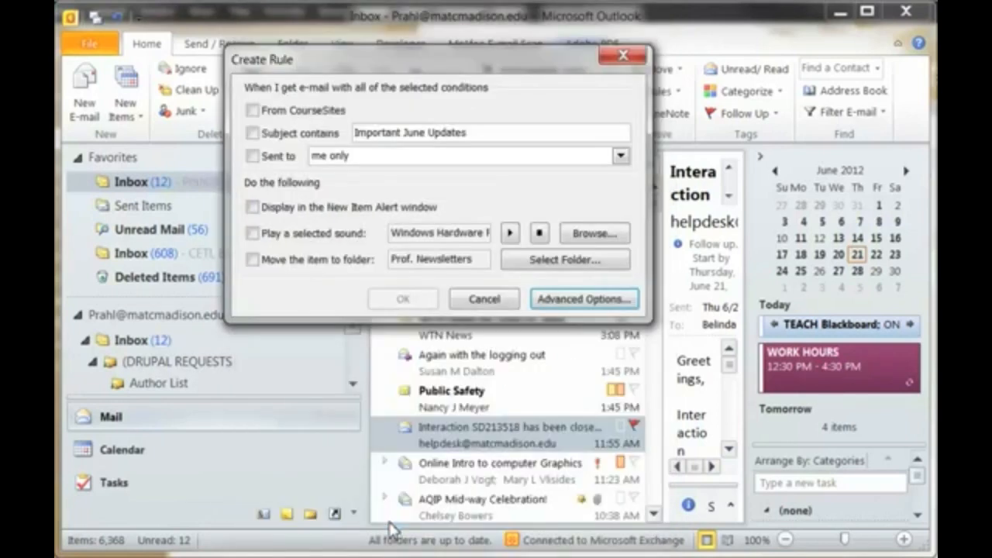
{"action": "left_click", "coordinate": [478, 300]}
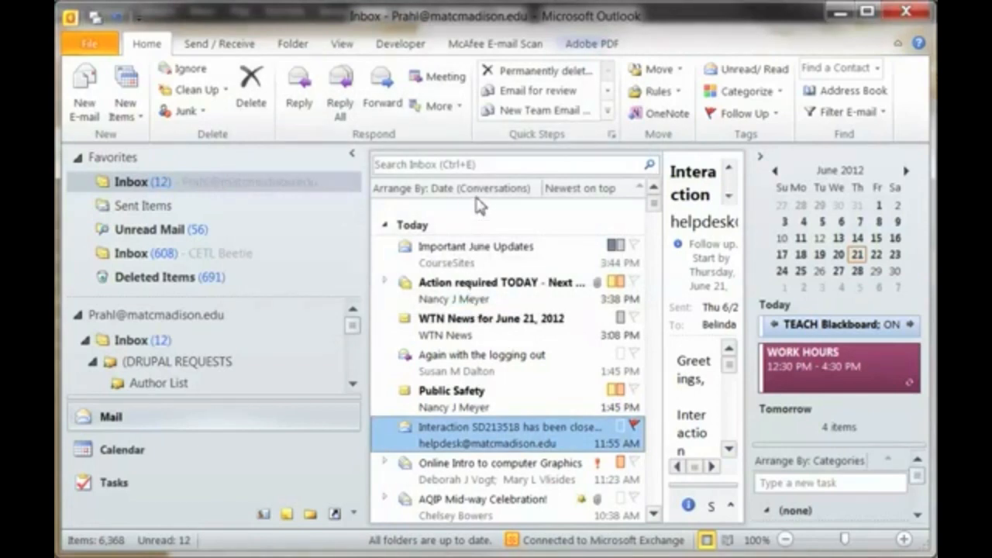
Step: Minimize the To-Do Bar and the folder navigation pane to widen the message list and reading area
{"action": "left_click", "coordinate": [759, 156]}
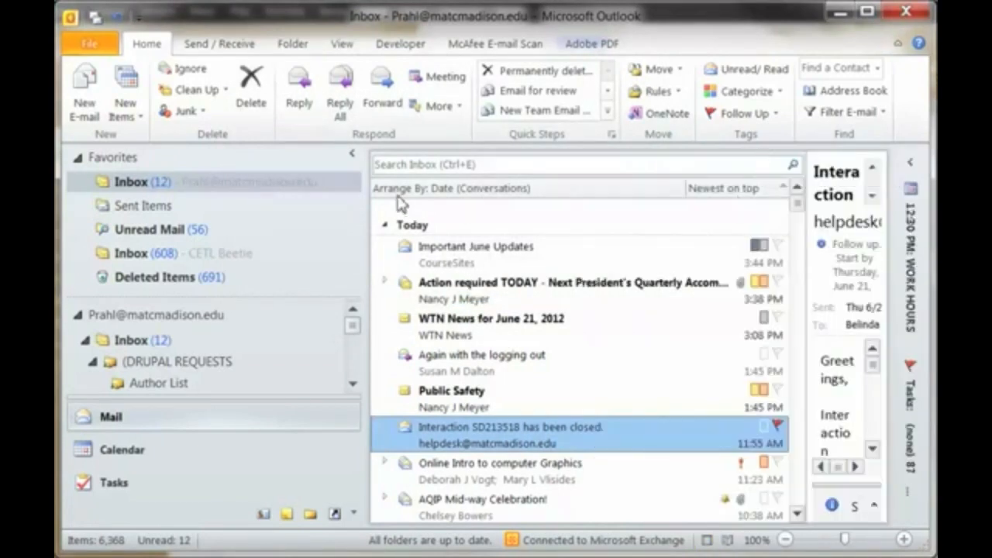
{"action": "left_click", "coordinate": [352, 154]}
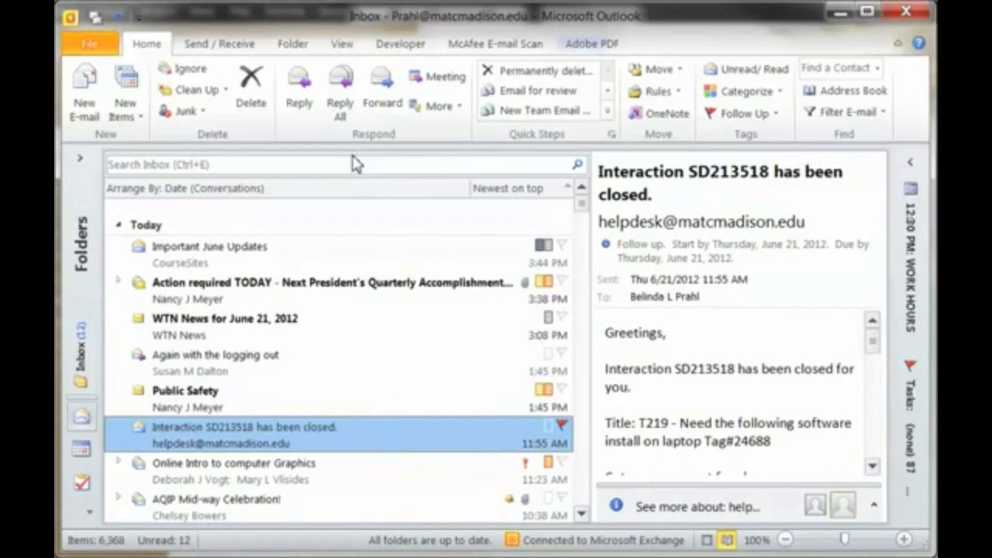
Step: Minimize the ribbon and arrange the Inbox messages by Categories
{"action": "double_click", "coordinate": [153, 47]}
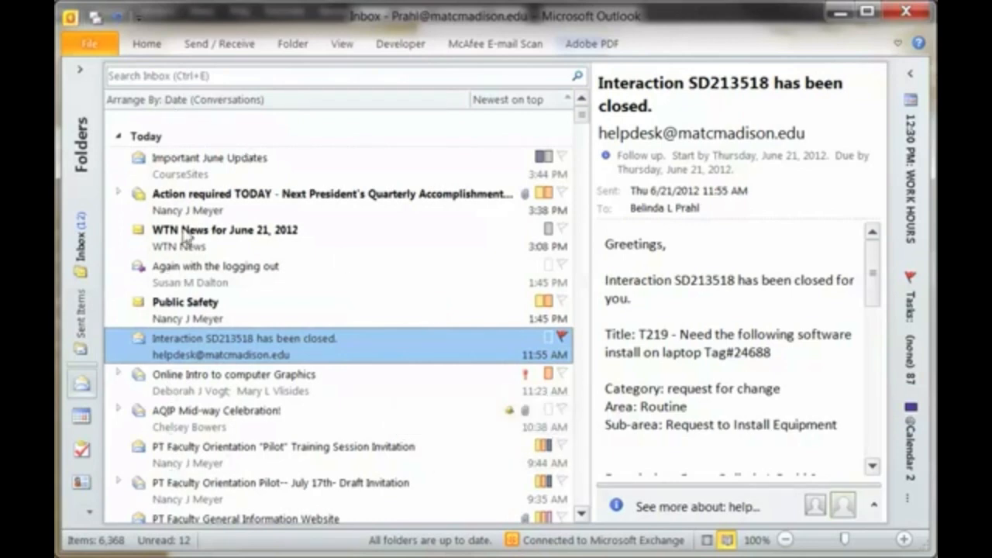
{"action": "left_click", "coordinate": [186, 101]}
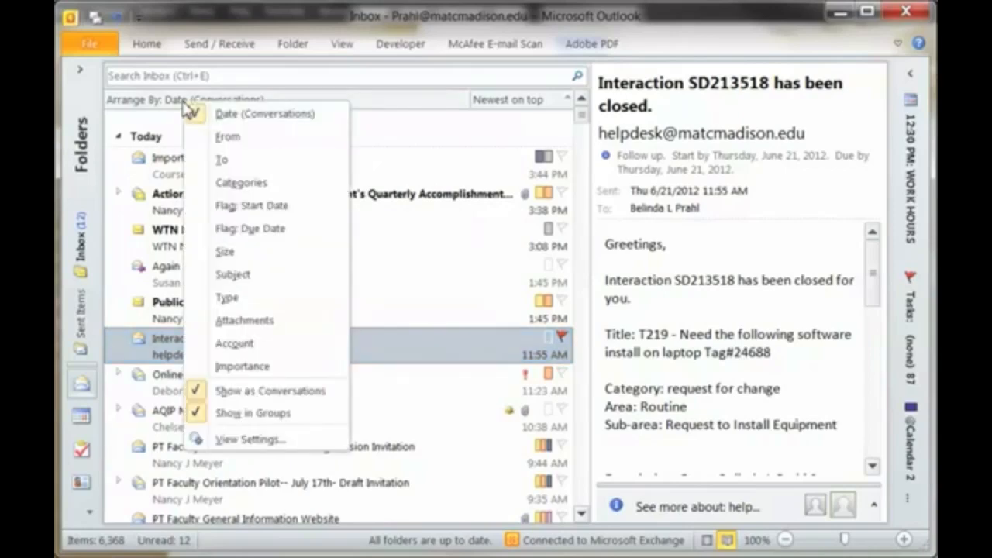
{"action": "left_click", "coordinate": [243, 186]}
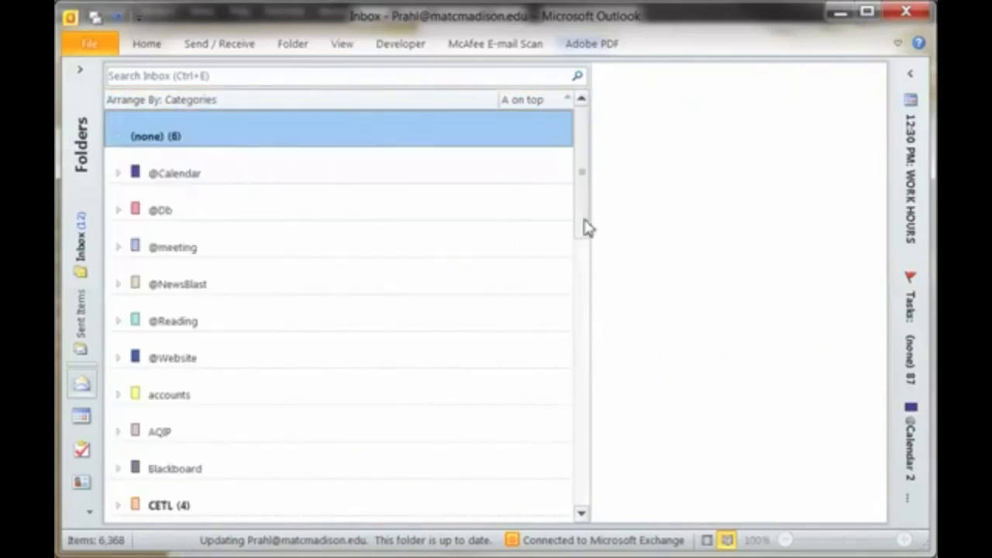
Step: Expand all category groups in the Inbox message list and collapse them all again
{"action": "right_click", "coordinate": [269, 137]}
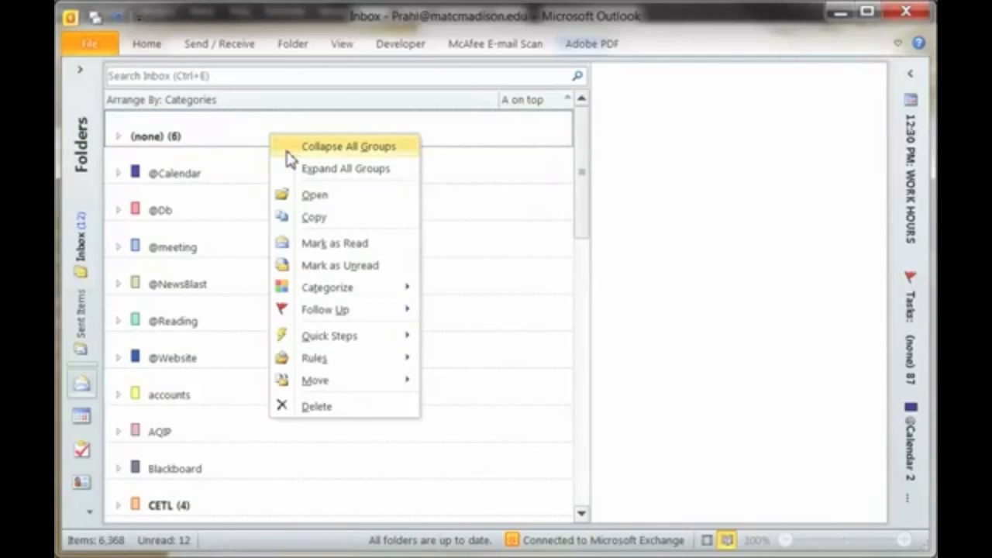
{"action": "left_click", "coordinate": [290, 169]}
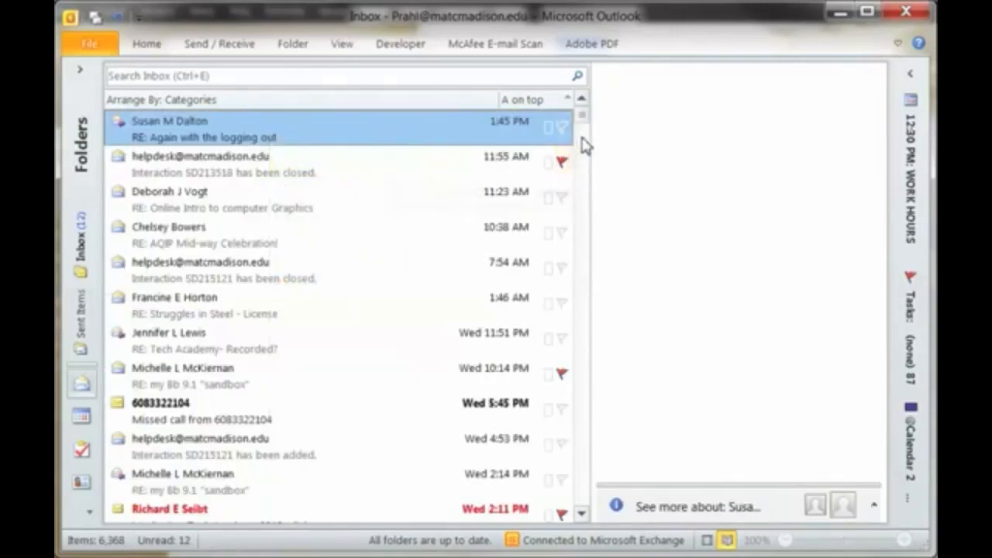
{"action": "left_click", "coordinate": [581, 101]}
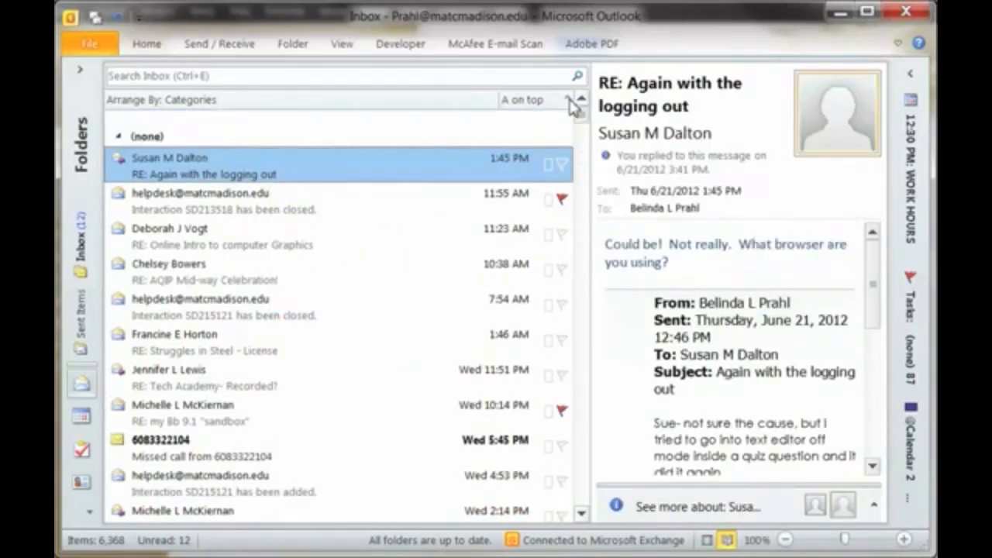
{"action": "right_click", "coordinate": [172, 137]}
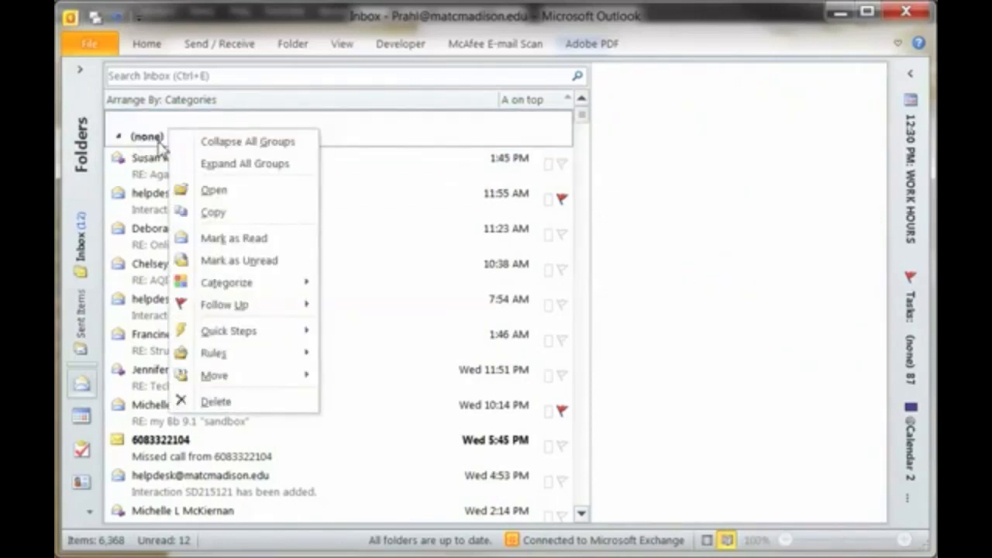
{"action": "left_click", "coordinate": [239, 144]}
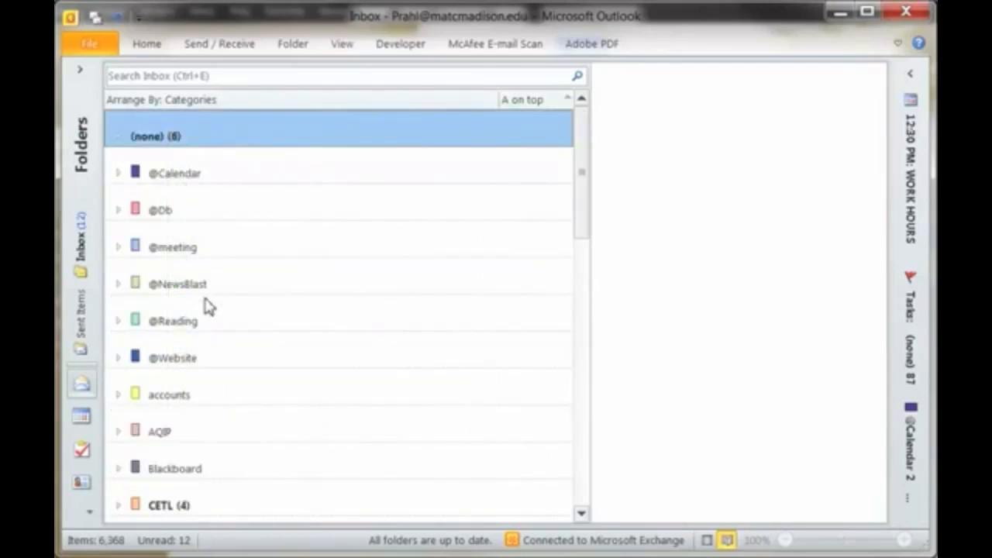
Step: Expand the External Mail category group and preview the CourseSites message "Important June Updates" in it
{"action": "scroll", "coordinate": [208, 399], "scroll_direction": "down", "scroll_amount": 1}
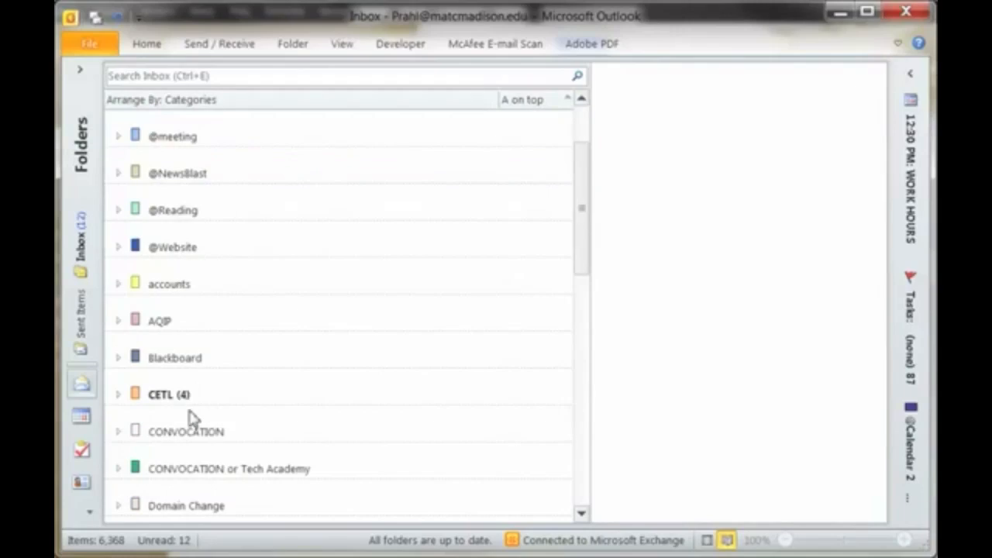
{"action": "scroll", "coordinate": [189, 415], "scroll_direction": "down", "scroll_amount": 2}
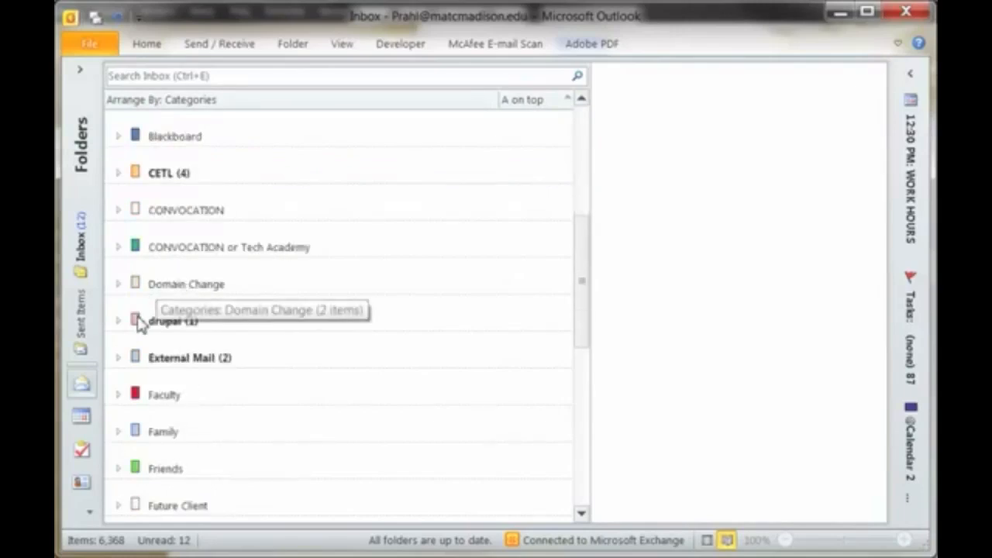
{"action": "left_click", "coordinate": [125, 357]}
{"action": "scroll", "coordinate": [263, 400], "scroll_direction": "down", "scroll_amount": 2}
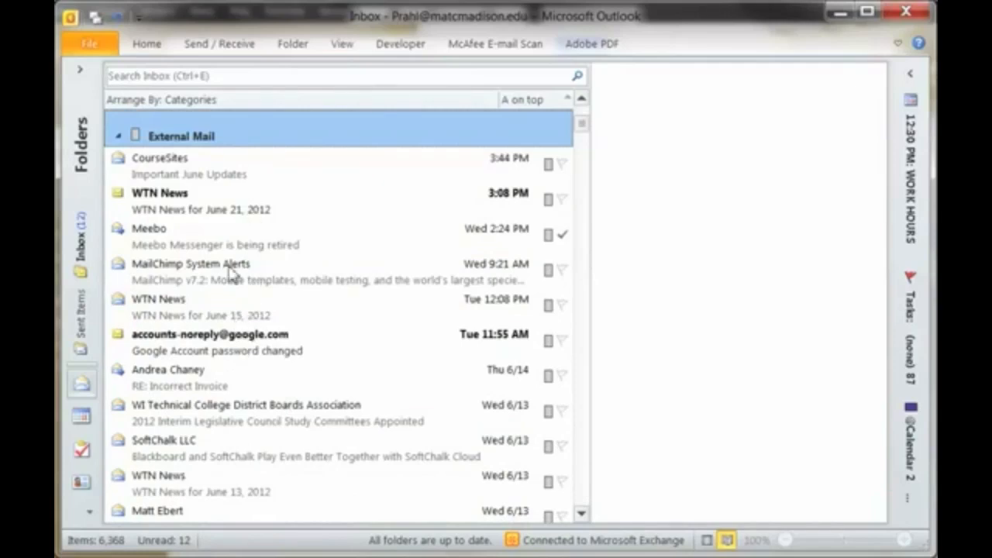
{"action": "left_click", "coordinate": [224, 179]}
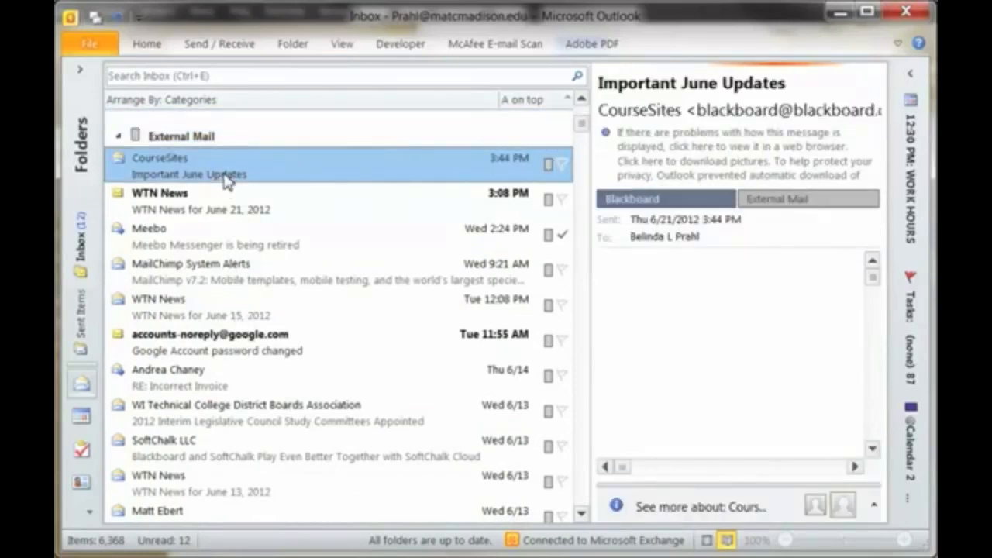